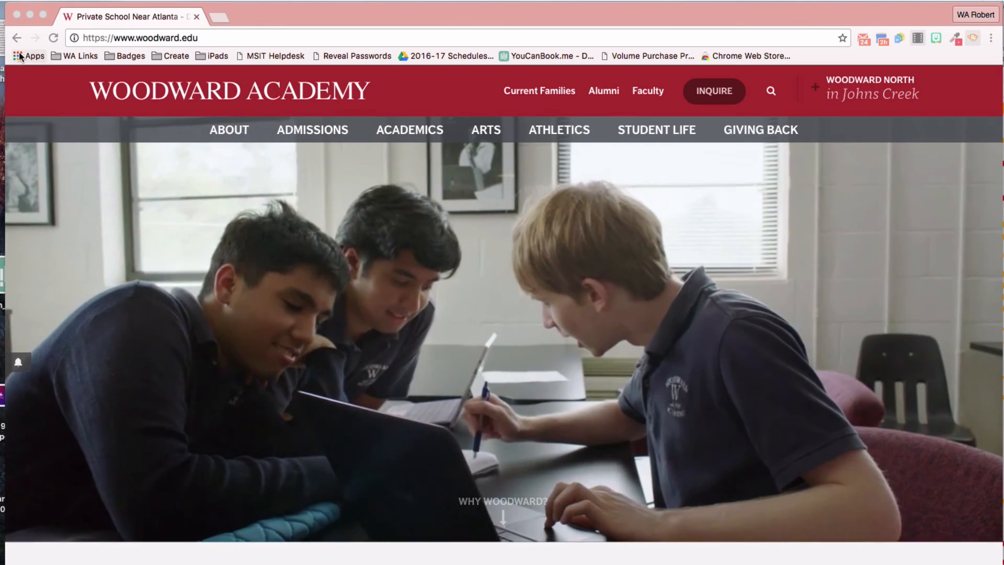
# Open the Chrome Web Store from the browser's apps page and search it for "hangouts".
pyautogui.click(28, 56)
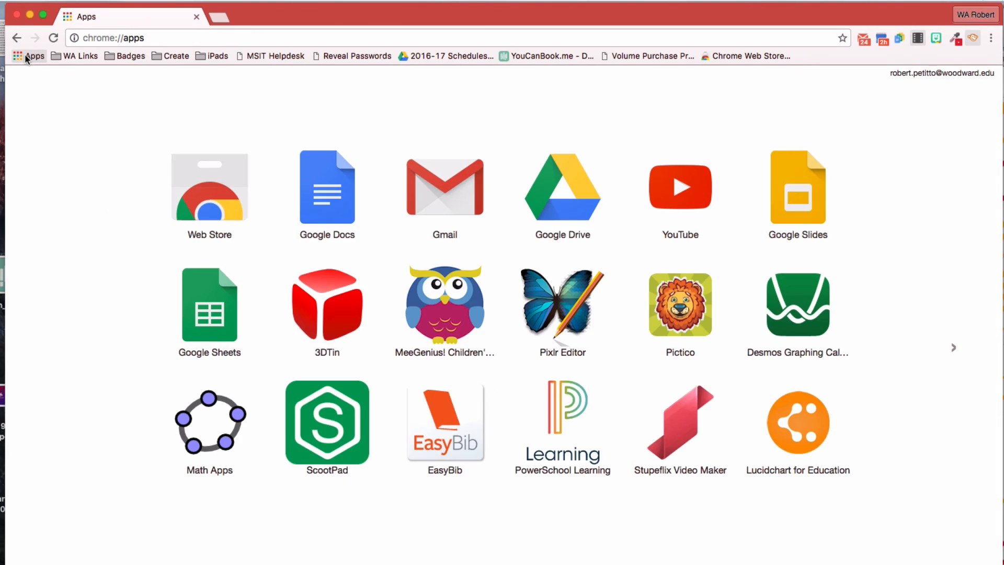
pyautogui.click(206, 193)
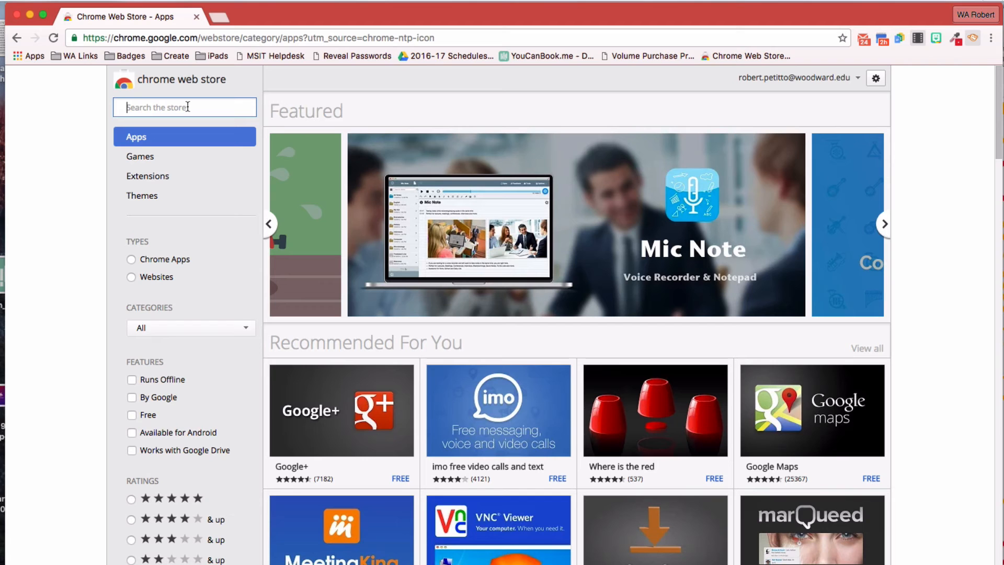
pyautogui.write('hangouts')
pyautogui.press('Return')
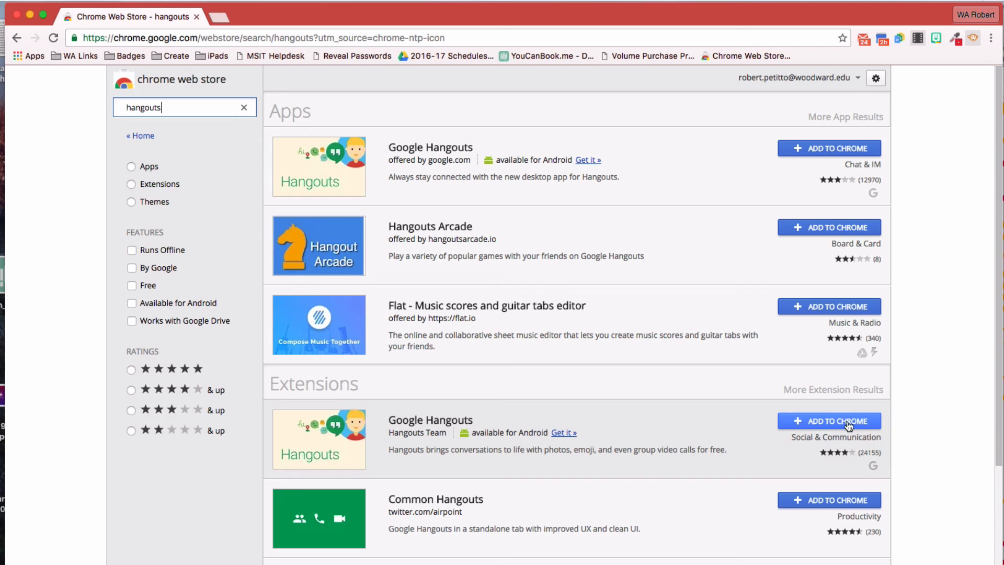
# Add the Google Hangouts extension by Hangouts Team to Chrome, launch it and get past its welcome message.
pyautogui.click(829, 427)
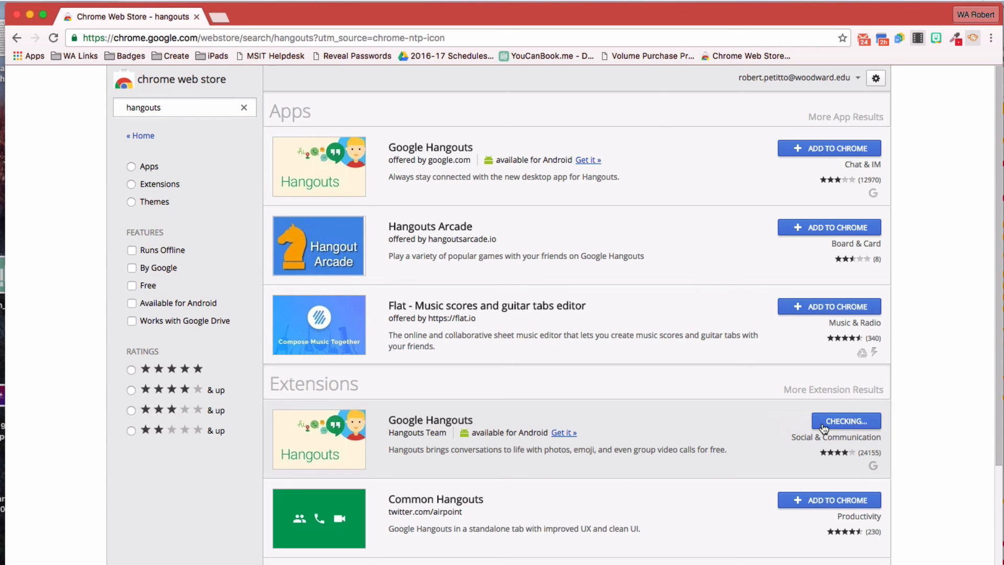
pyautogui.click(596, 143)
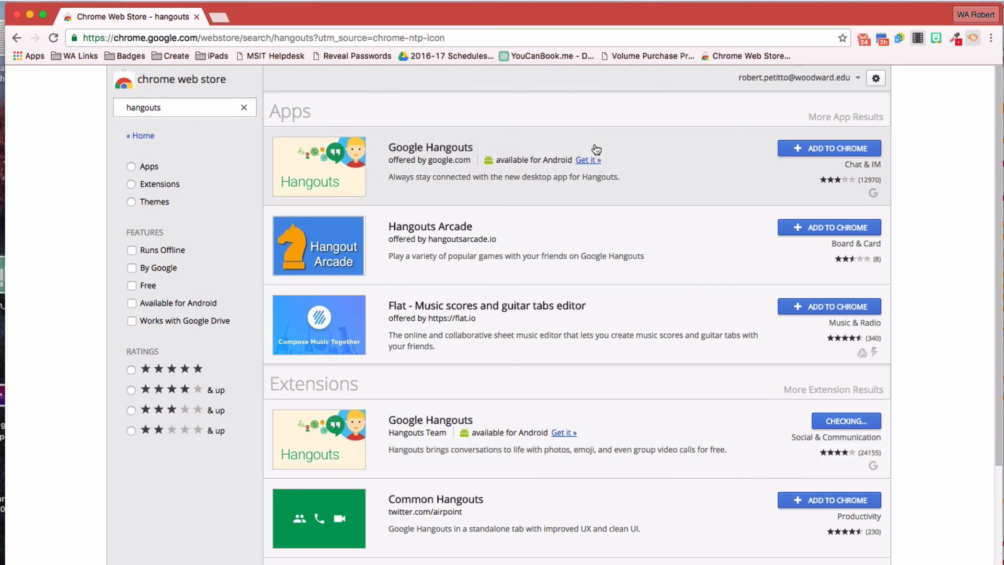
pyautogui.click(973, 38)
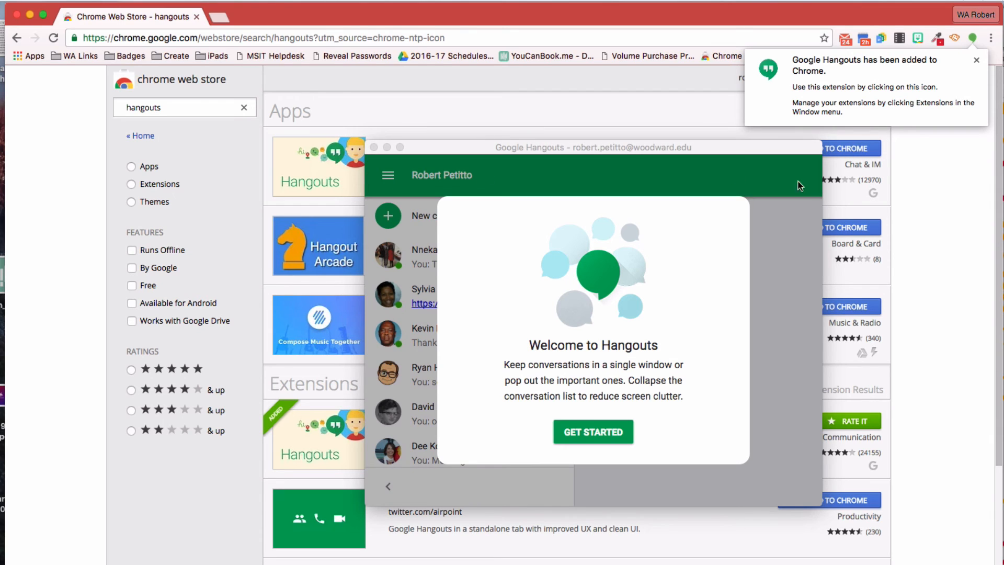
pyautogui.click(582, 434)
pyautogui.click(589, 433)
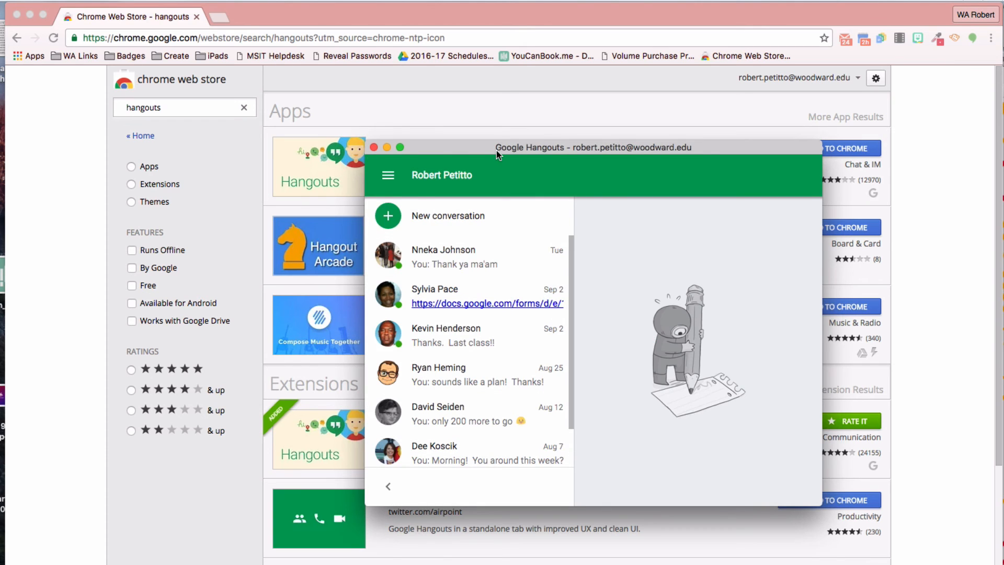
# Clear the browser and image windows out of the way and reposition the Google Hangouts window on the desktop.
pyautogui.moveTo(497, 149); pyautogui.dragTo(372, 94)
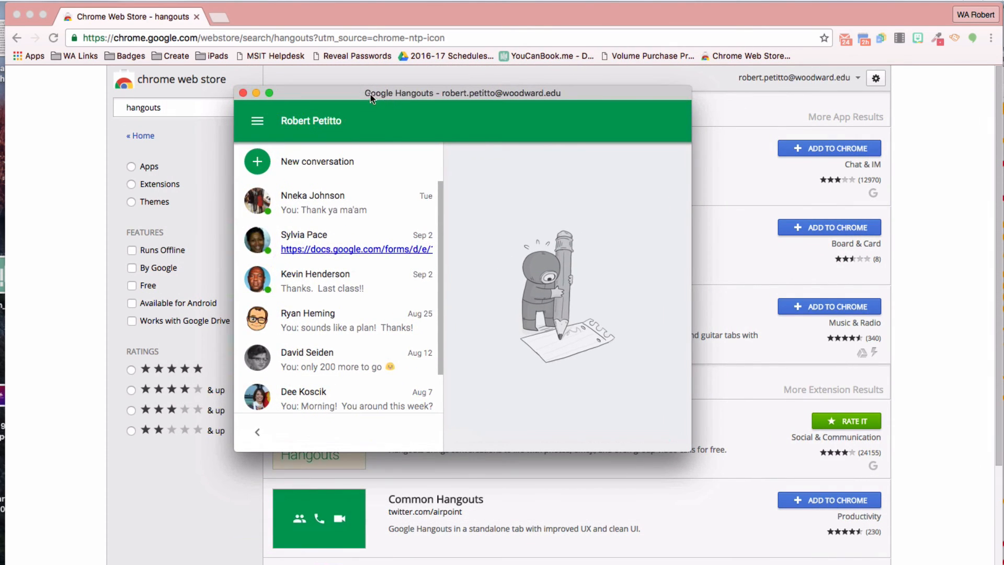
pyautogui.click(30, 15)
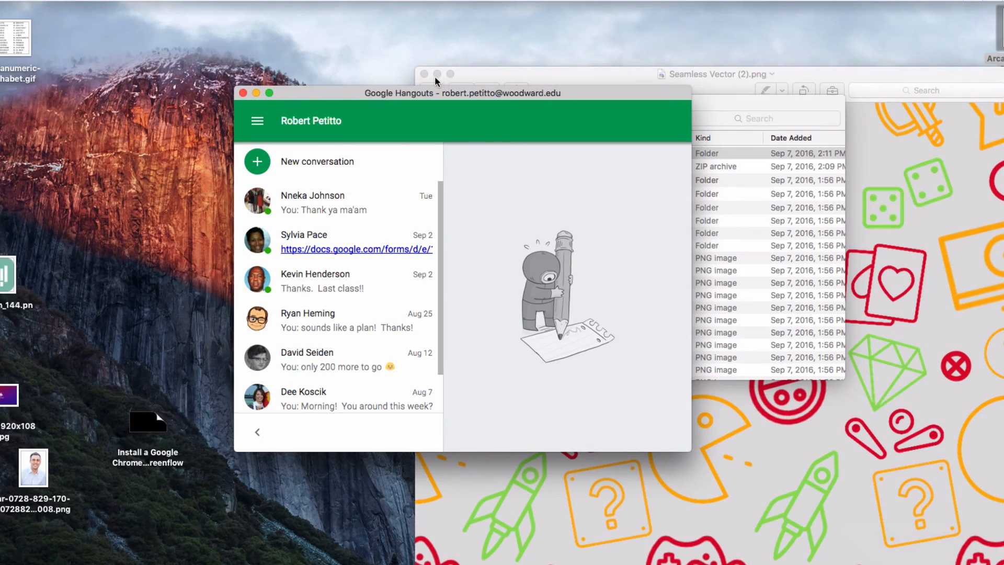
pyautogui.click(435, 76)
pyautogui.click(438, 72)
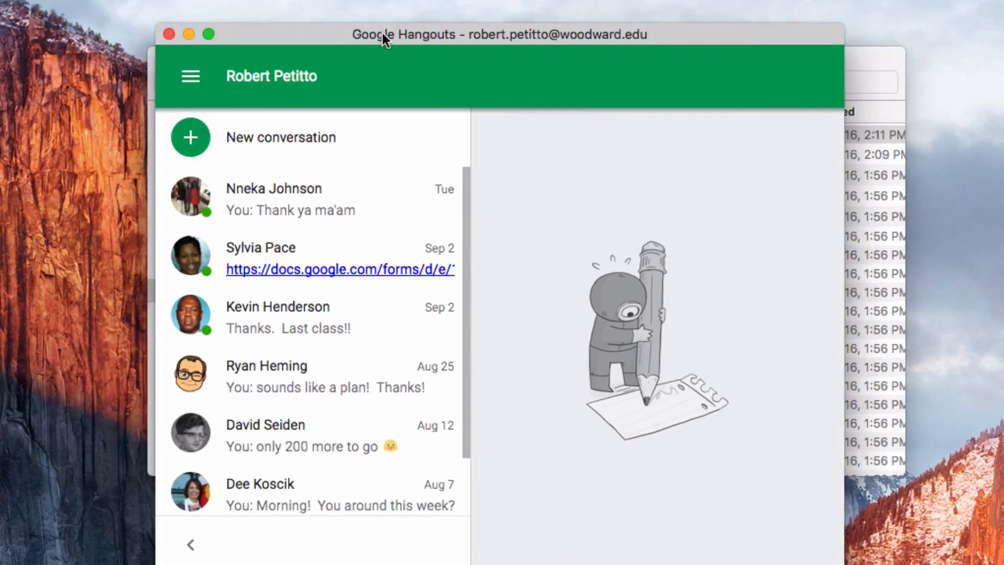
pyautogui.moveTo(382, 33); pyautogui.dragTo(407, 21)
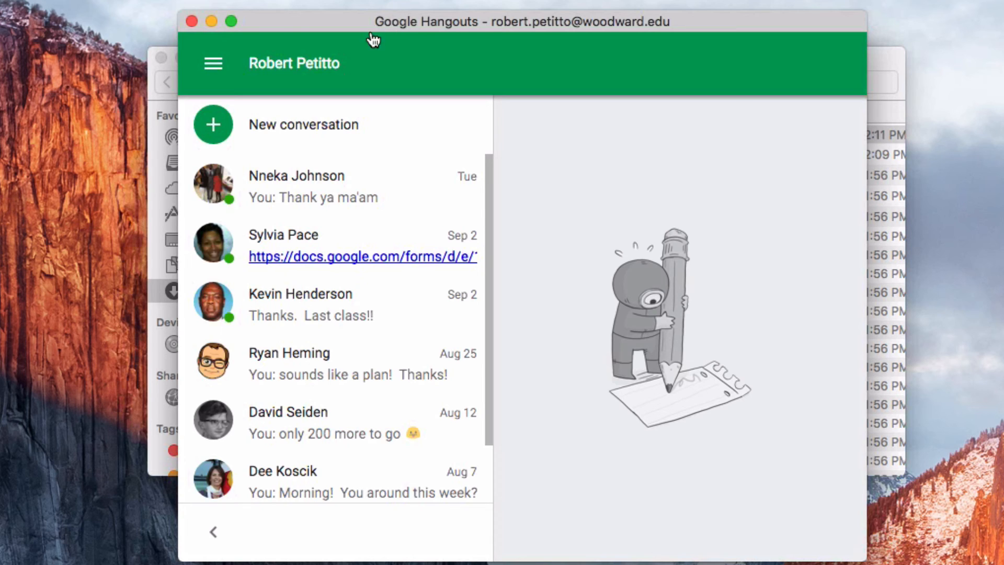
# Start a new conversation, search for people by several first names and open a chat with a matching contact.
pyautogui.click(401, 127)
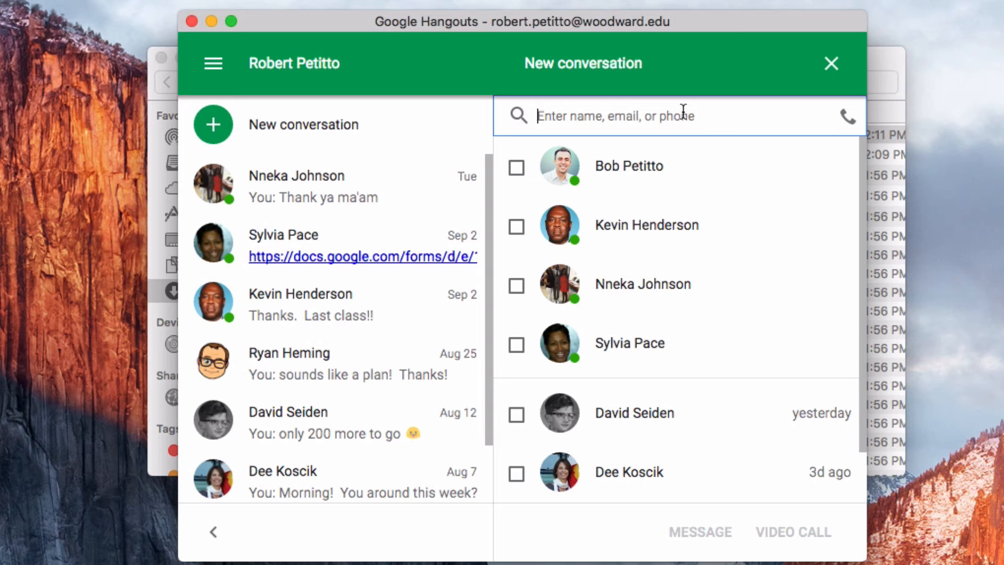
pyautogui.write('ed')
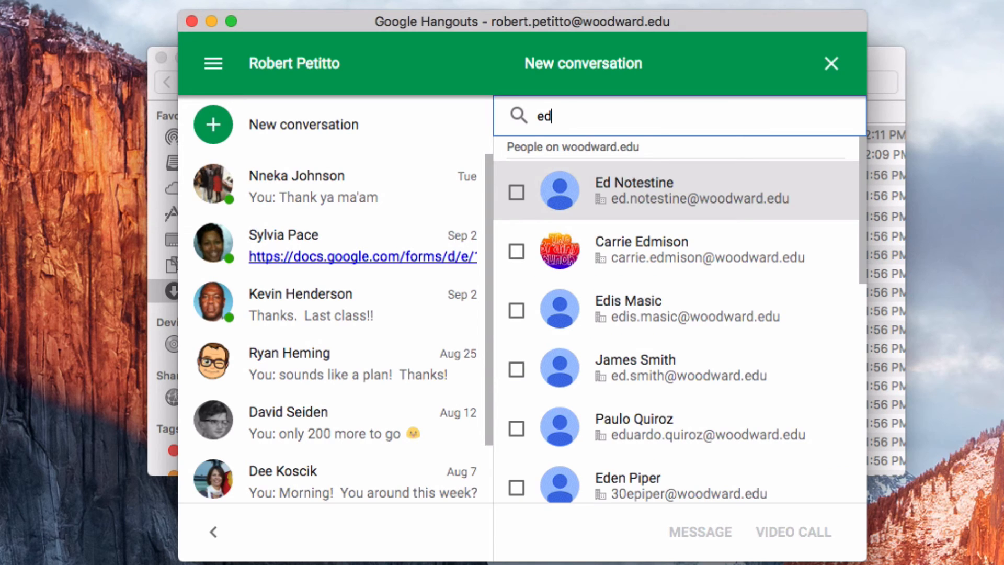
pyautogui.moveTo(583, 125); pyautogui.dragTo(486, 124)
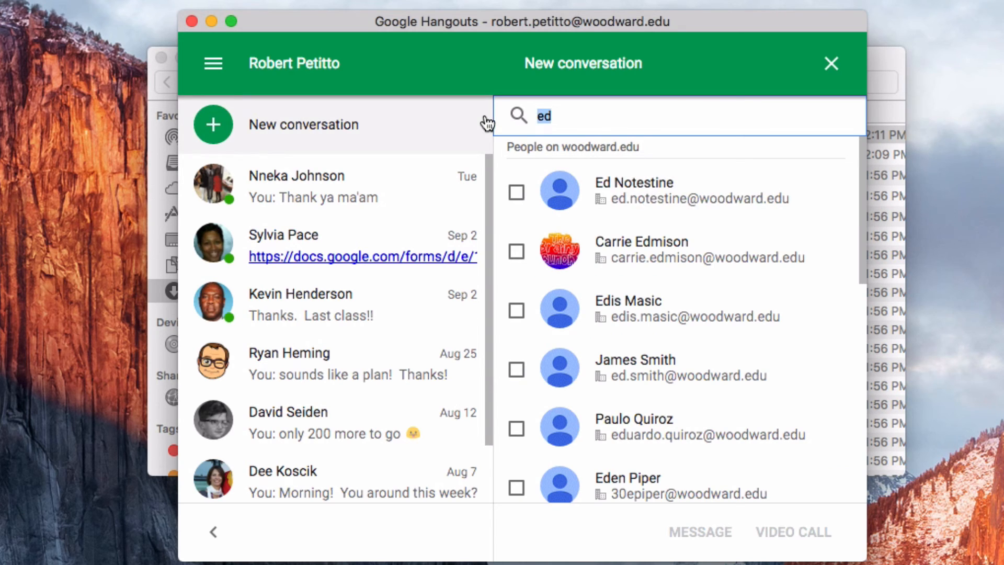
pyautogui.write('shannon')
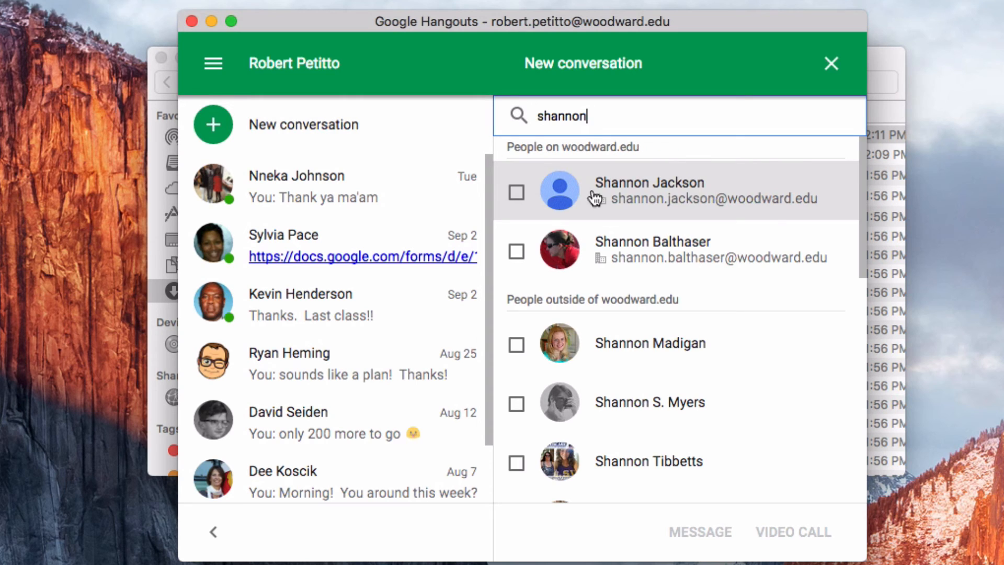
pyautogui.moveTo(589, 116); pyautogui.dragTo(539, 108)
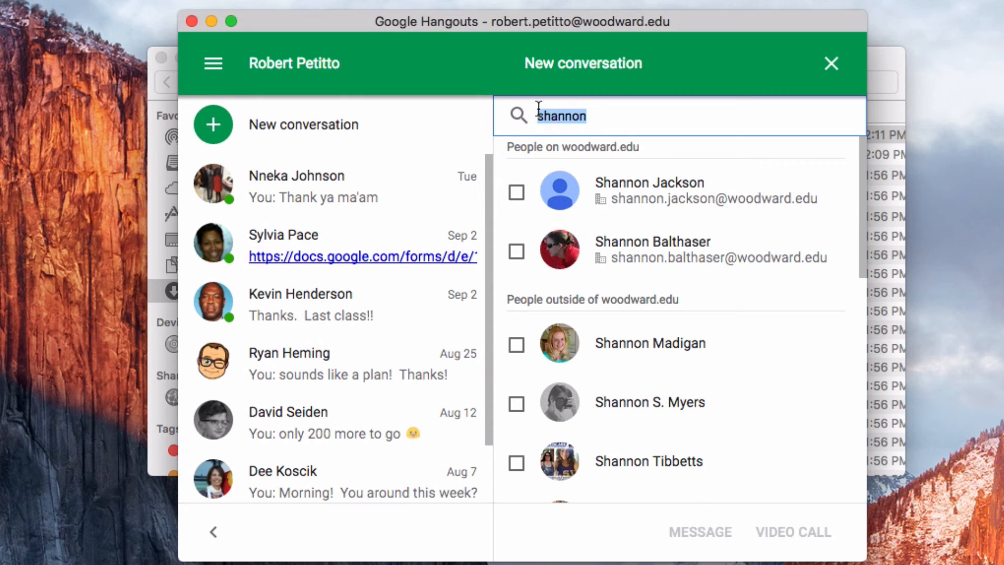
pyautogui.write('jac')
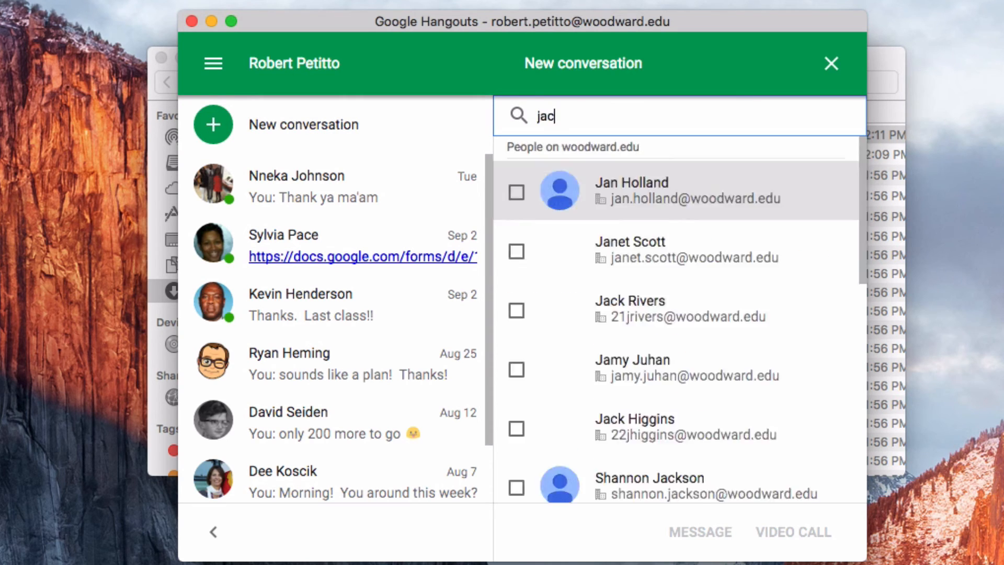
pyautogui.press('Escape')
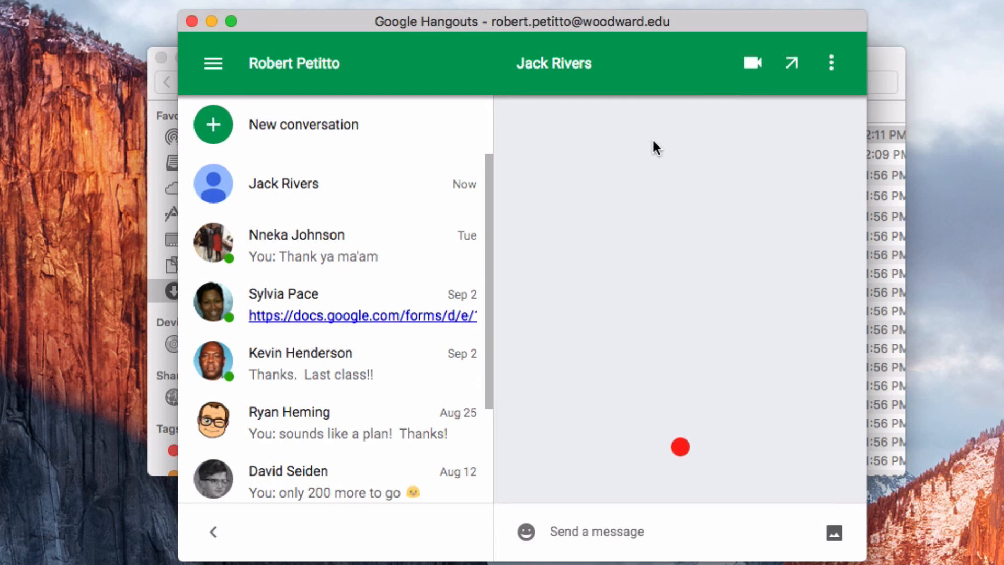
# Search for a contact by first name in another new conversation, and open the existing chat dated Tuesday instead.
pyautogui.click(285, 131)
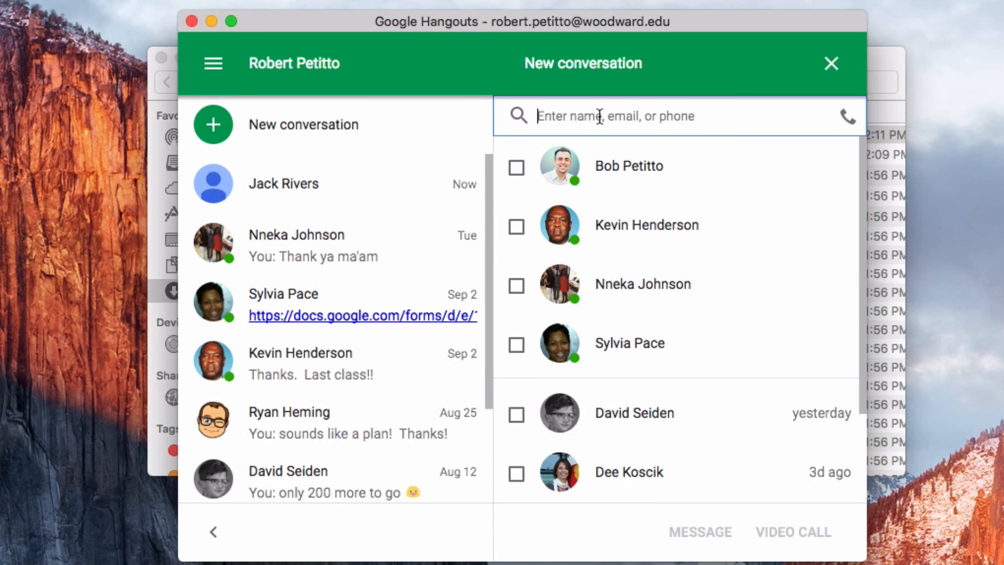
pyautogui.write('jack')
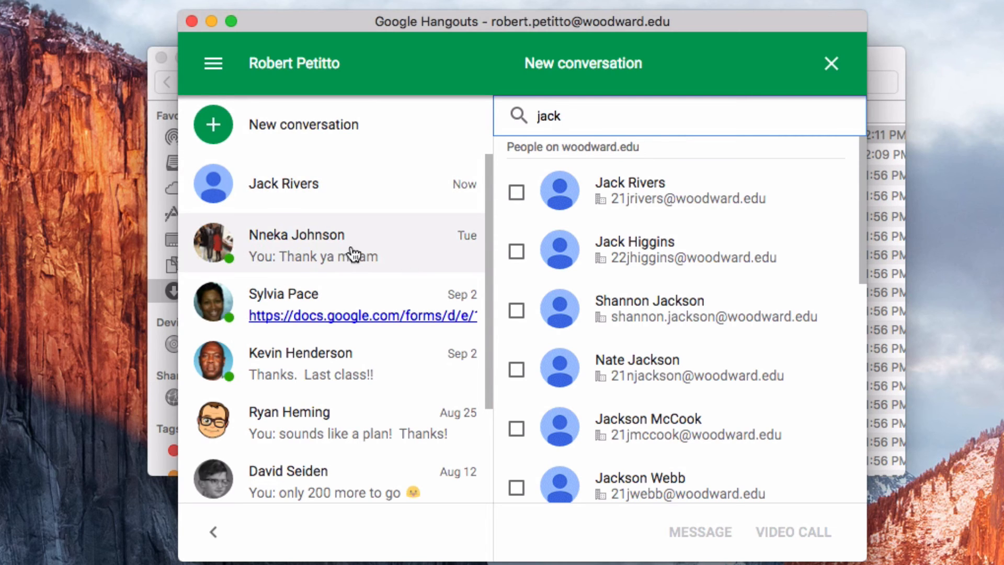
pyautogui.click(269, 265)
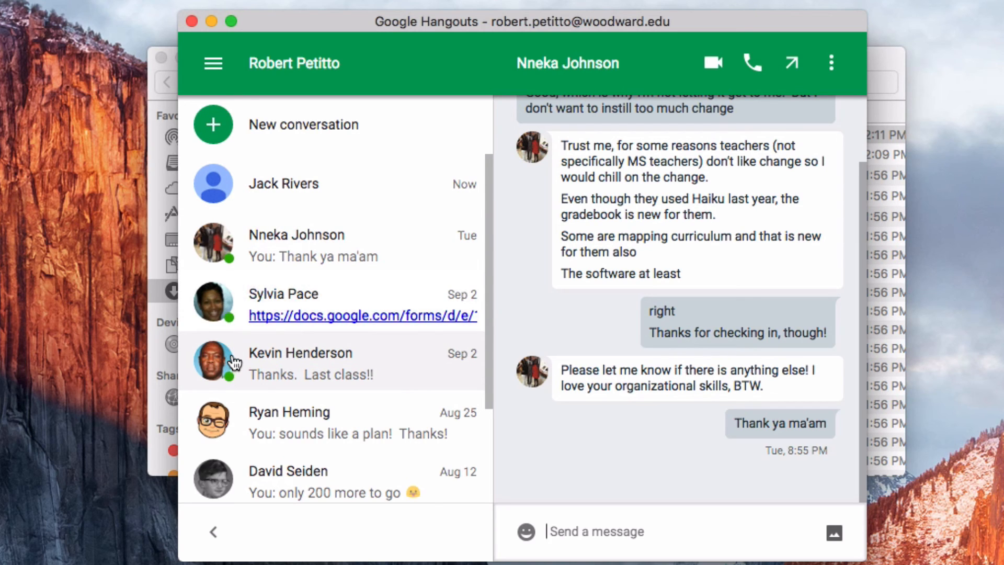
pyautogui.click(601, 544)
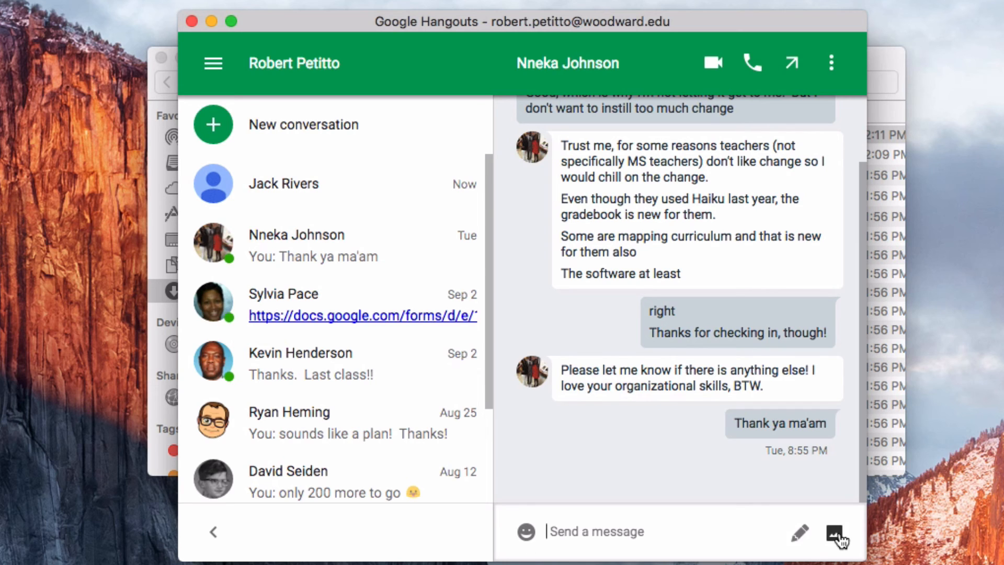
# Sketch a freehand black scribble as a drawing message for the open chat and cancel it without sending.
pyautogui.click(799, 532)
pyautogui.moveTo(649, 284); pyautogui.dragTo(656, 366)
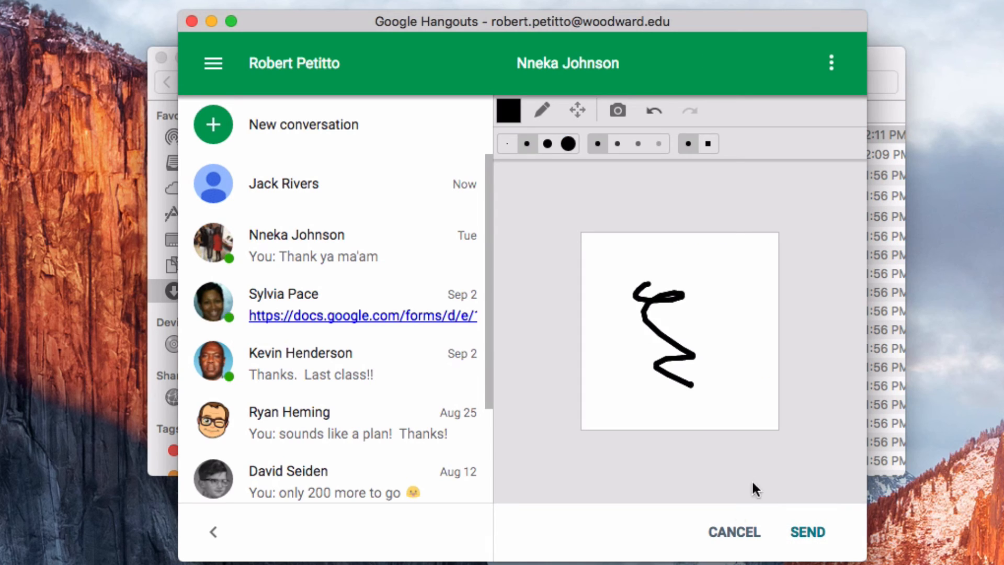
pyautogui.click(735, 532)
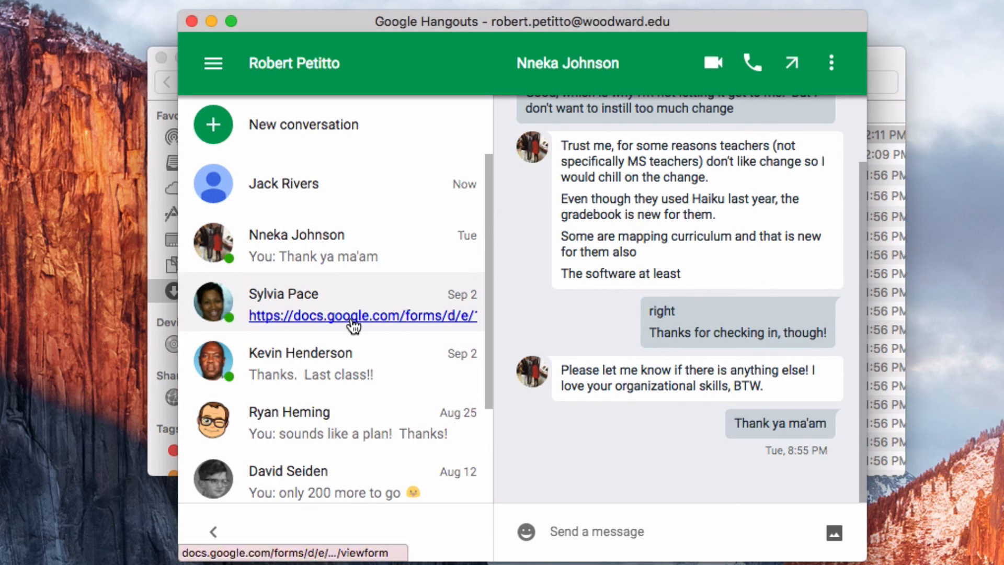
# Open the Hangouts options and examine the status, mute duration, notification, app and general settings.
pyautogui.scroll(-3, 288, 387)
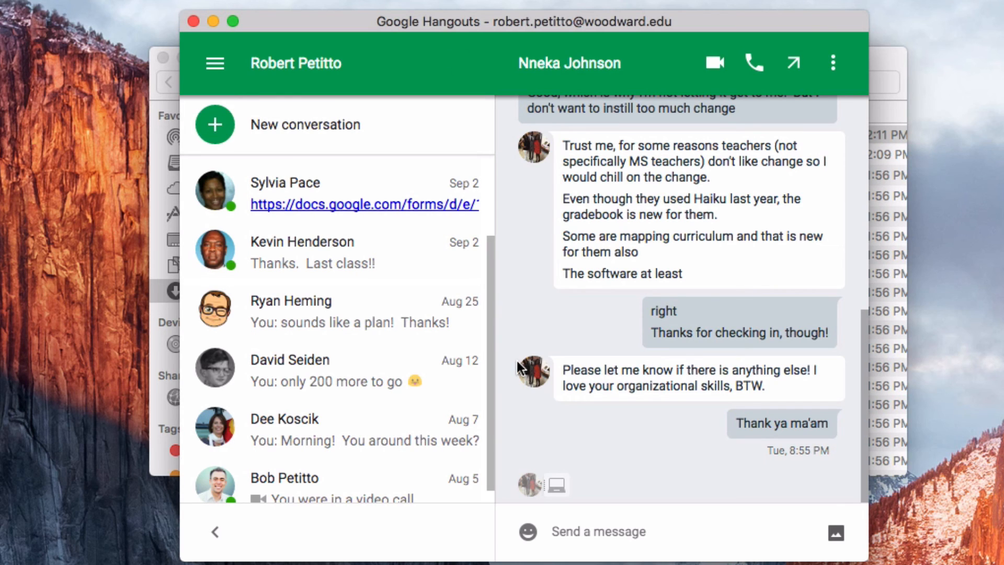
pyautogui.click(216, 64)
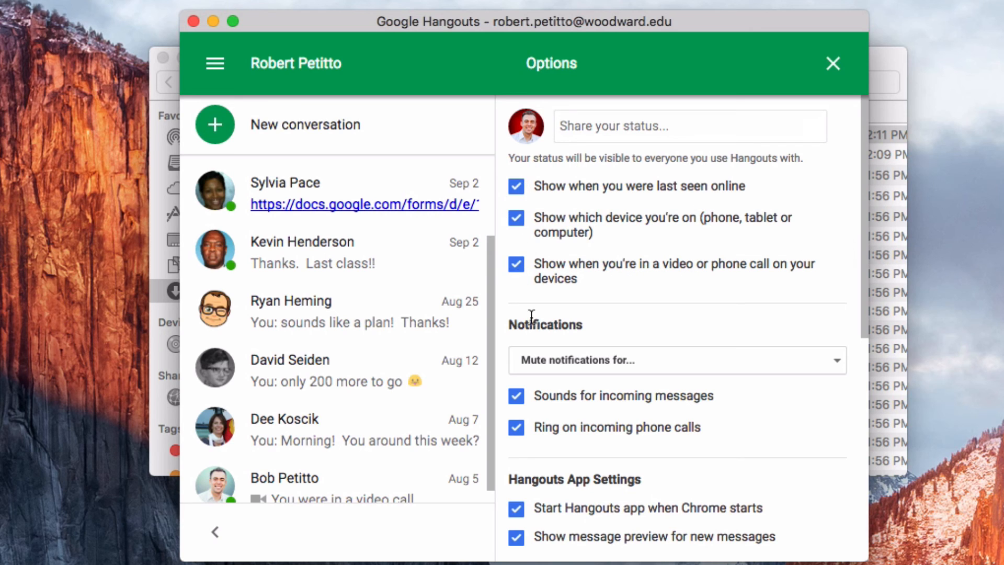
pyautogui.scroll(-5, 711, 419)
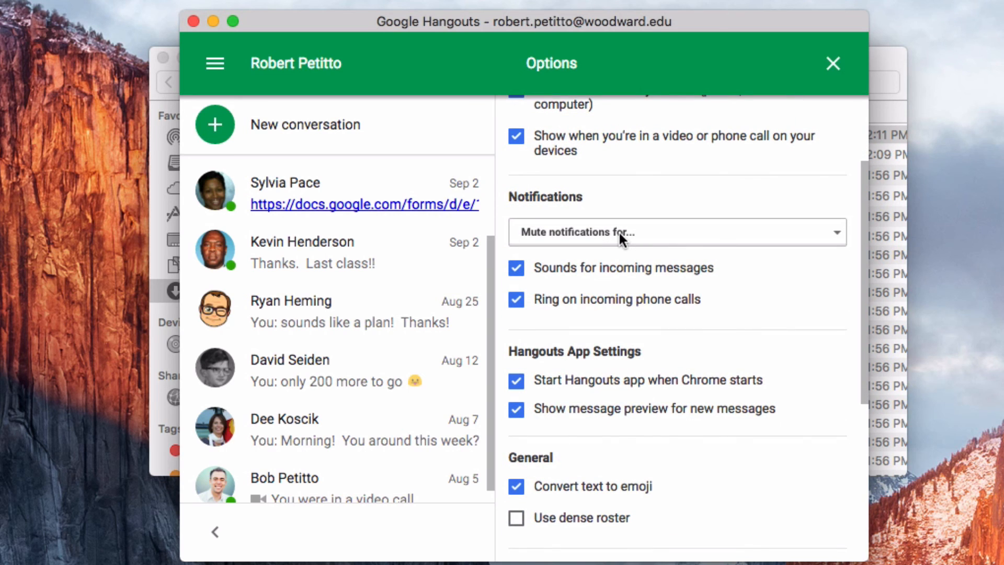
pyautogui.click(706, 234)
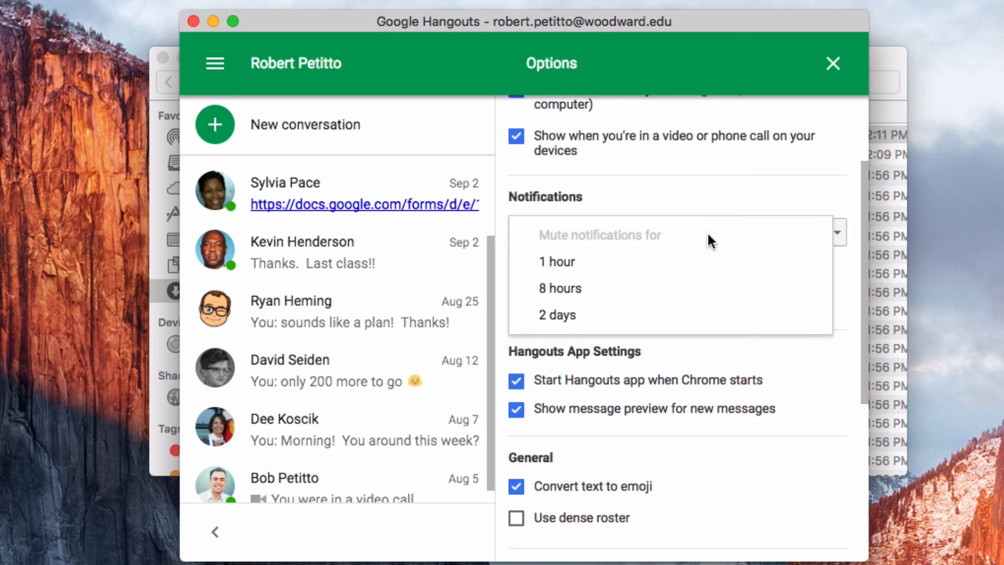
pyautogui.click(664, 181)
pyautogui.scroll(-5, 717, 362)
pyautogui.scroll(2, 717, 362)
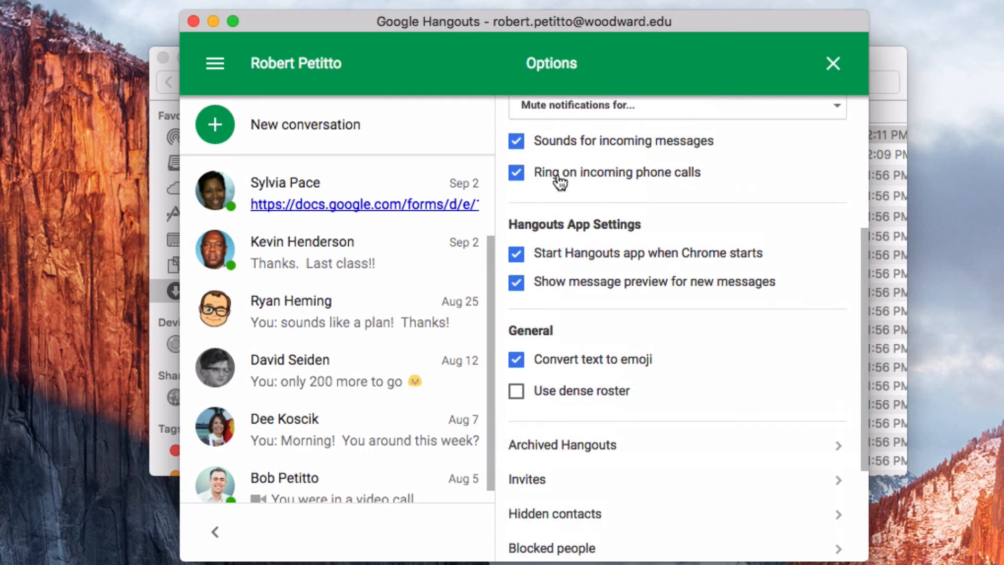
pyautogui.scroll(-5, 703, 396)
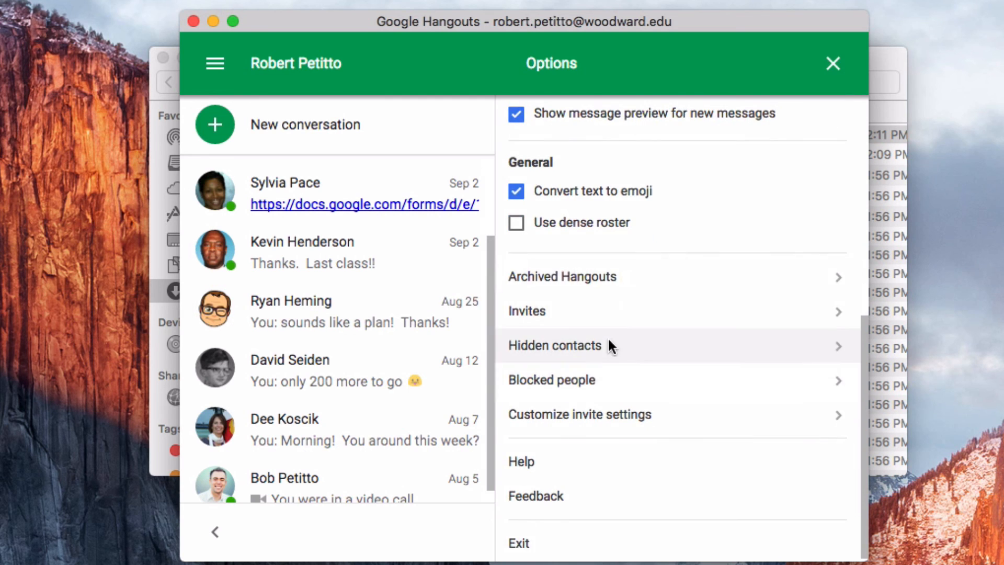
pyautogui.scroll(4, 610, 345)
pyautogui.scroll(-3, 610, 345)
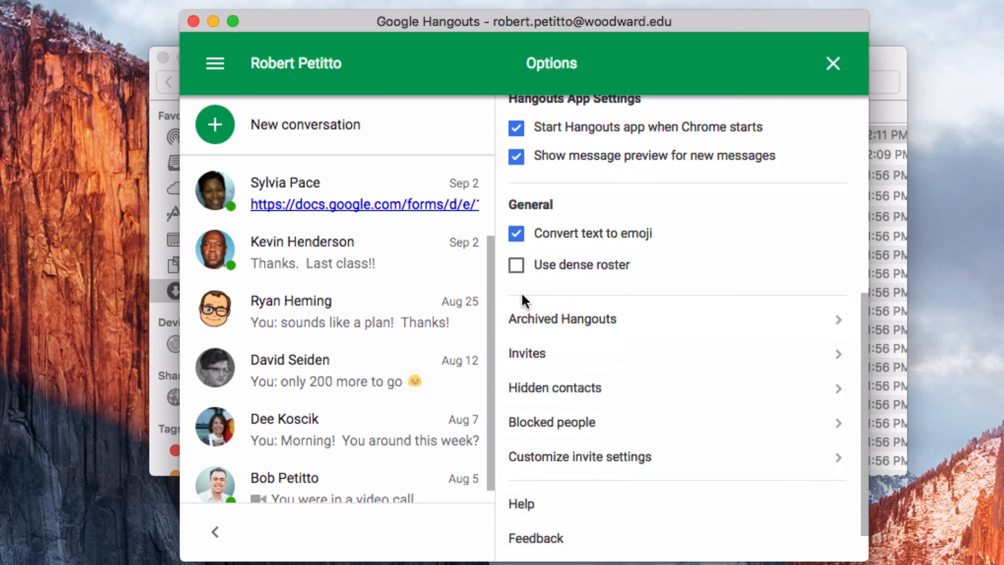
# Try the Use dense roster option on the conversation list, turn it off again and review the remaining options.
pyautogui.click(529, 265)
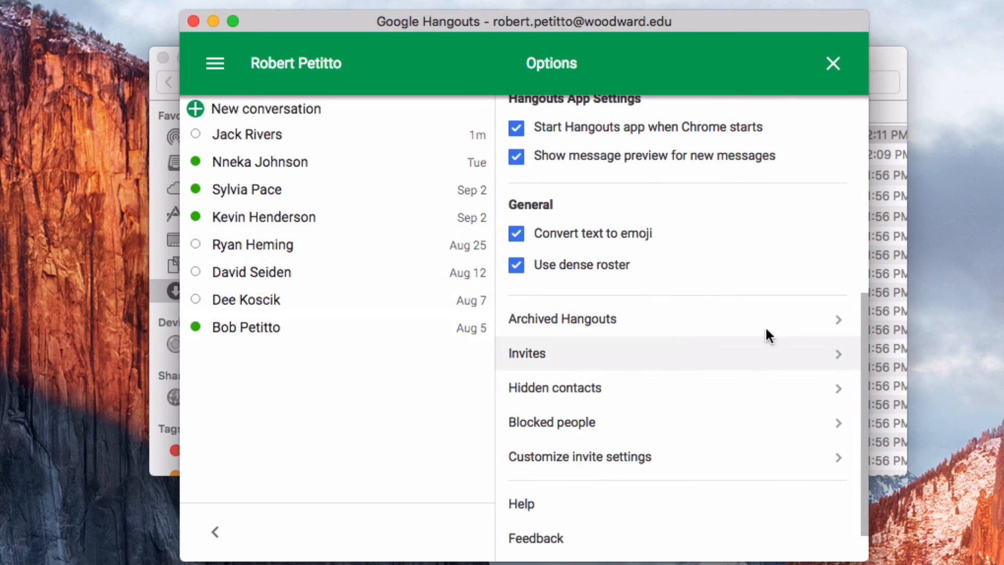
pyautogui.click(539, 268)
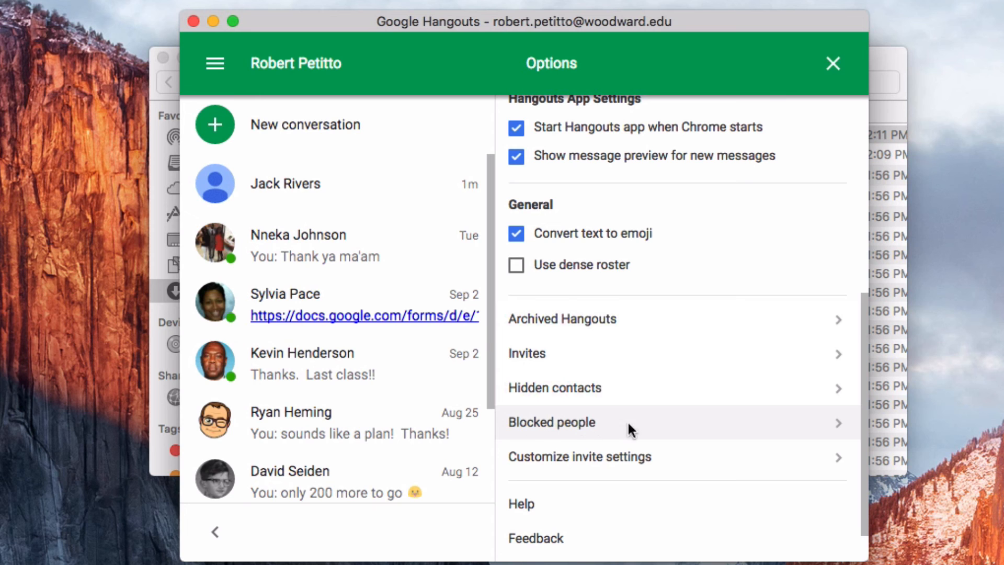
pyautogui.scroll(-2, 564, 454)
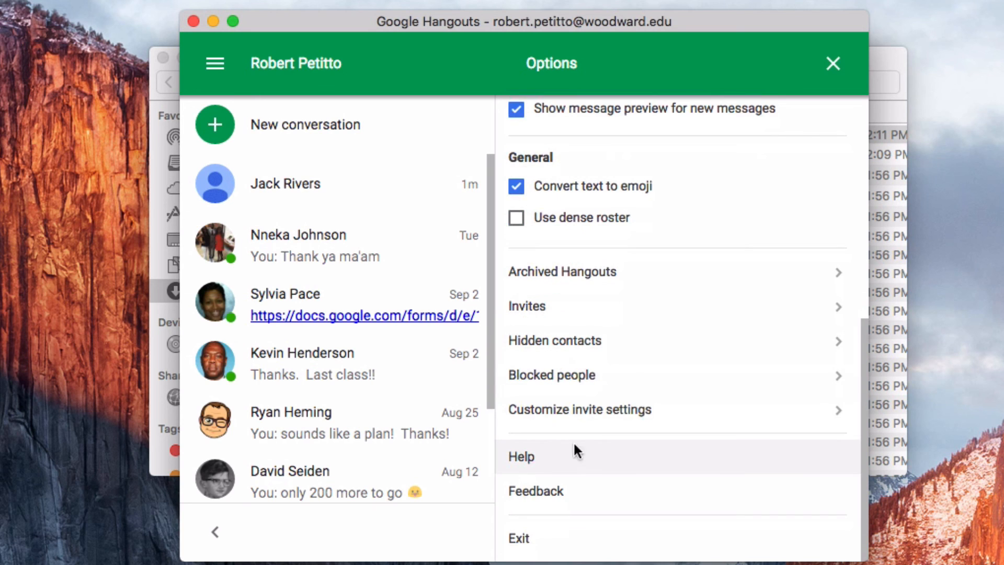
pyautogui.scroll(10, 607, 280)
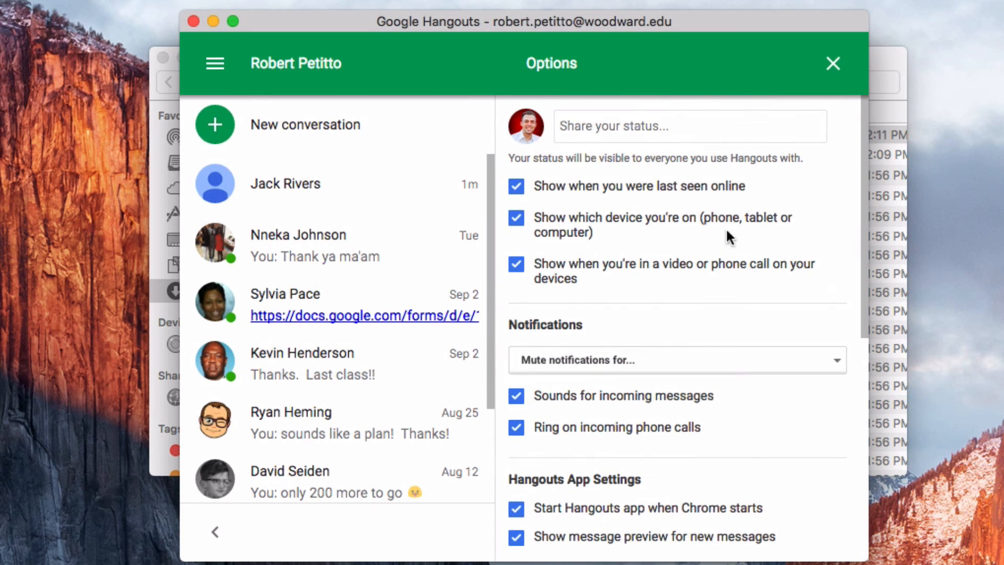
# Close the options, move the Hangouts window aside and pop the chat dated Tuesday out into its own window.
pyautogui.click(215, 76)
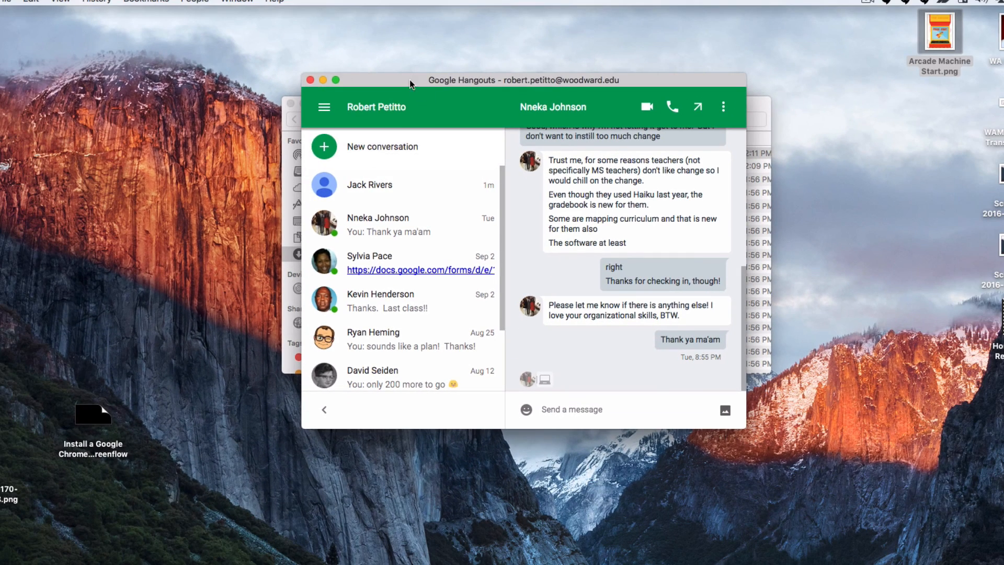
pyautogui.moveTo(408, 102); pyautogui.dragTo(66, 35)
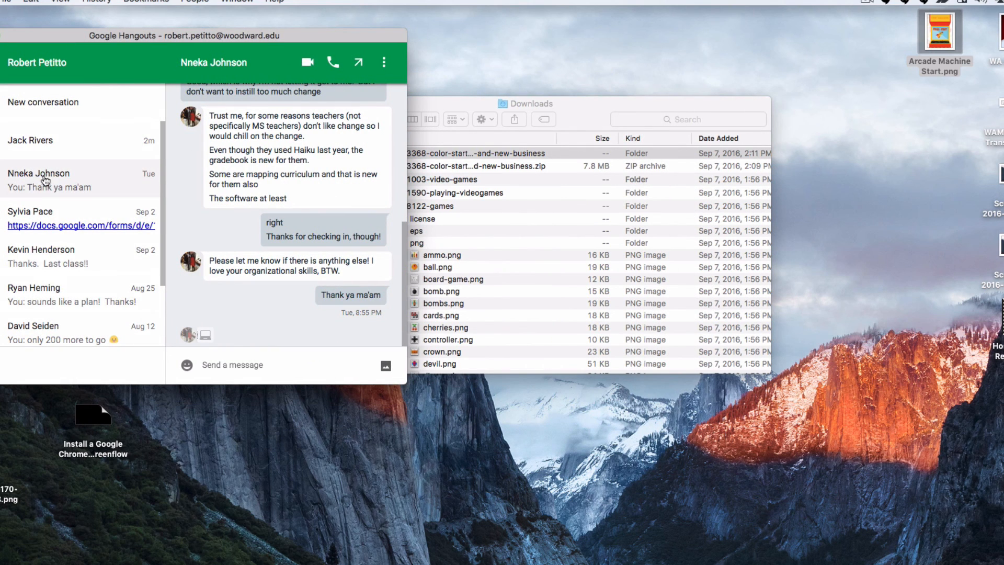
pyautogui.click(45, 181)
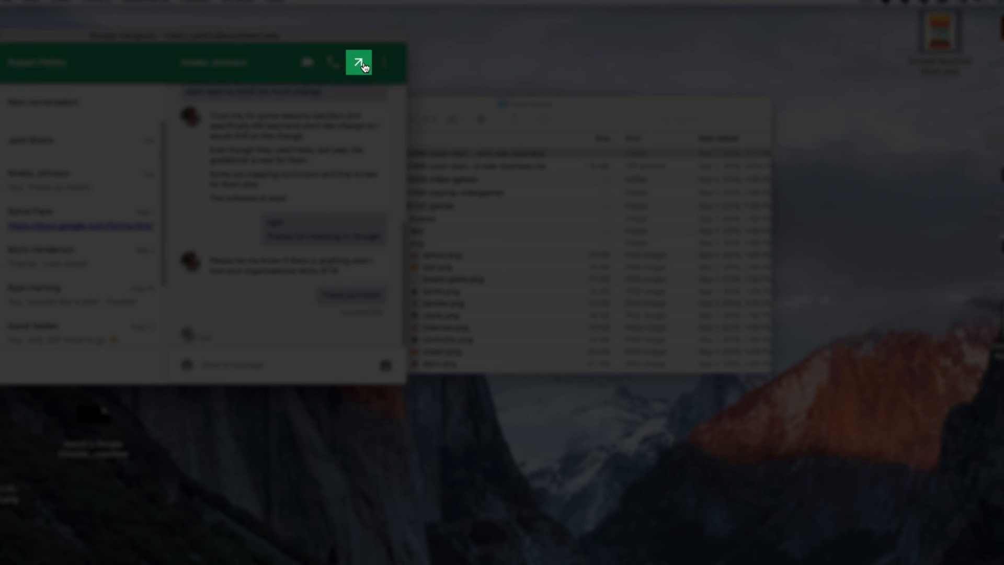
pyautogui.click(358, 63)
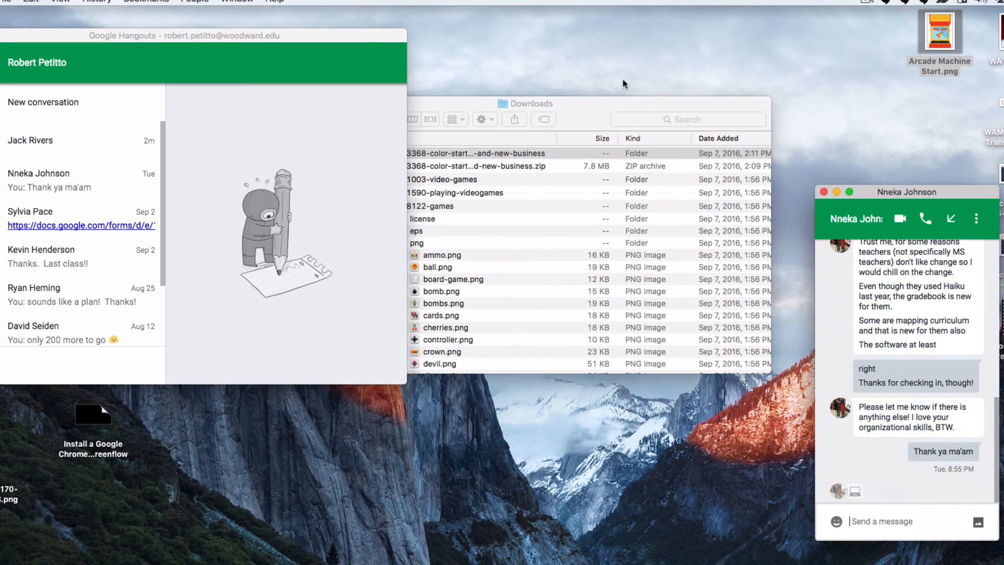
# Minimize, restore and reposition the separate chat window, and merge the chat back into the main Hangouts window.
pyautogui.click(836, 192)
pyautogui.click(898, 560)
pyautogui.moveTo(891, 196); pyautogui.dragTo(655, 84)
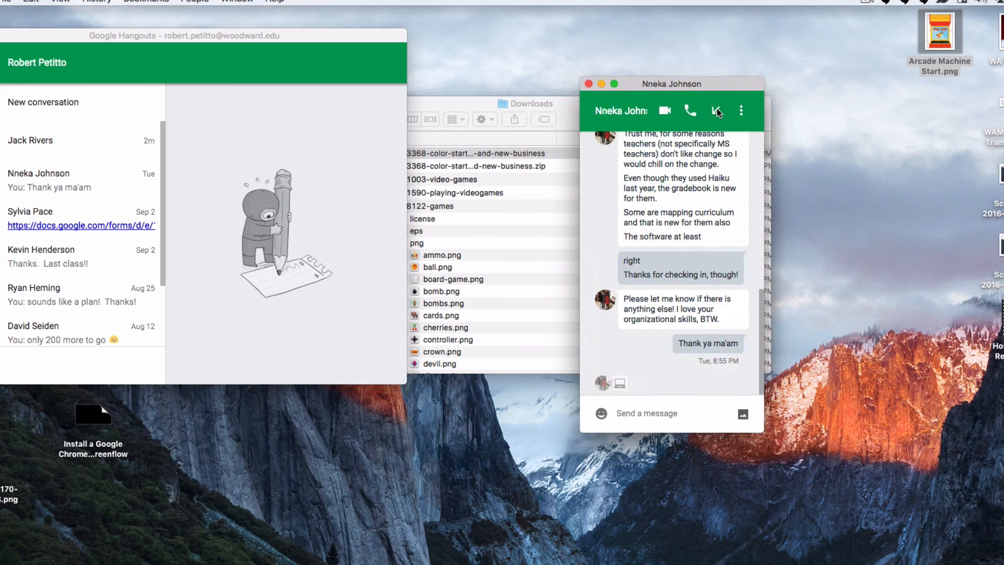
pyautogui.click(716, 109)
pyautogui.moveTo(242, 36); pyautogui.dragTo(548, 119)
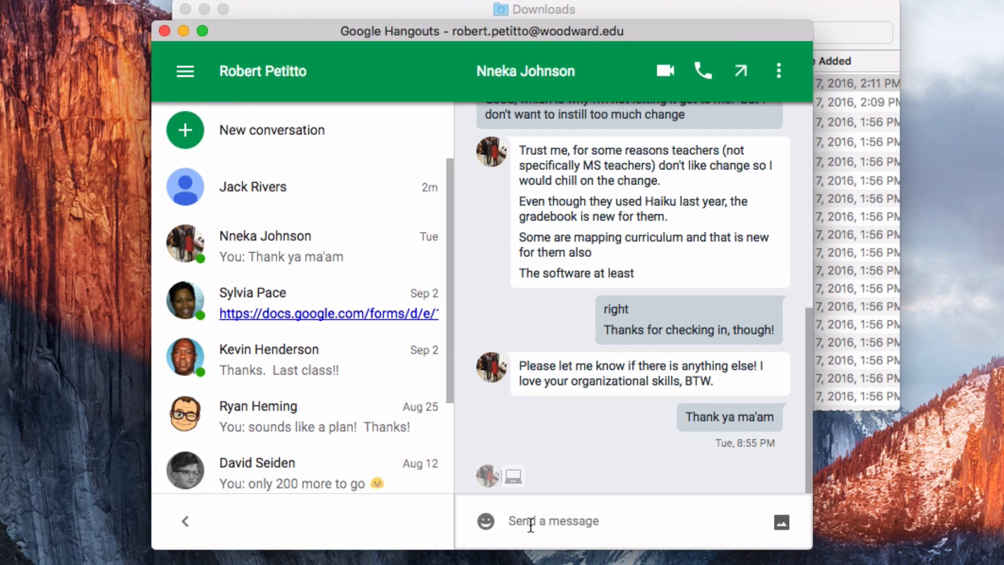
# In Chrome, move the Hangouts extension icon ahead of the other extension icons, and use it to reopen Hangouts before minimizing the window again.
pyautogui.click(184, 30)
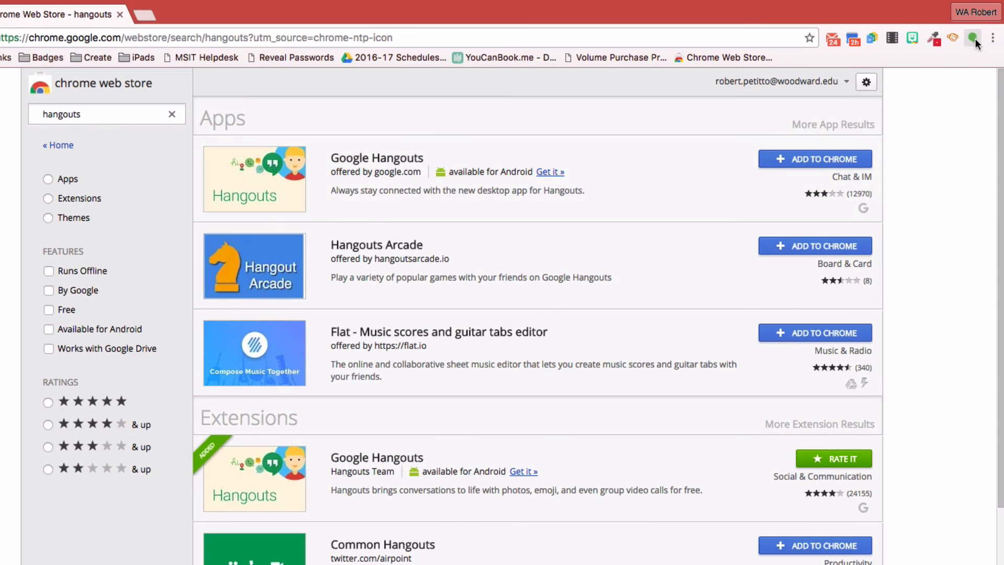
pyautogui.moveTo(975, 39); pyautogui.dragTo(830, 42)
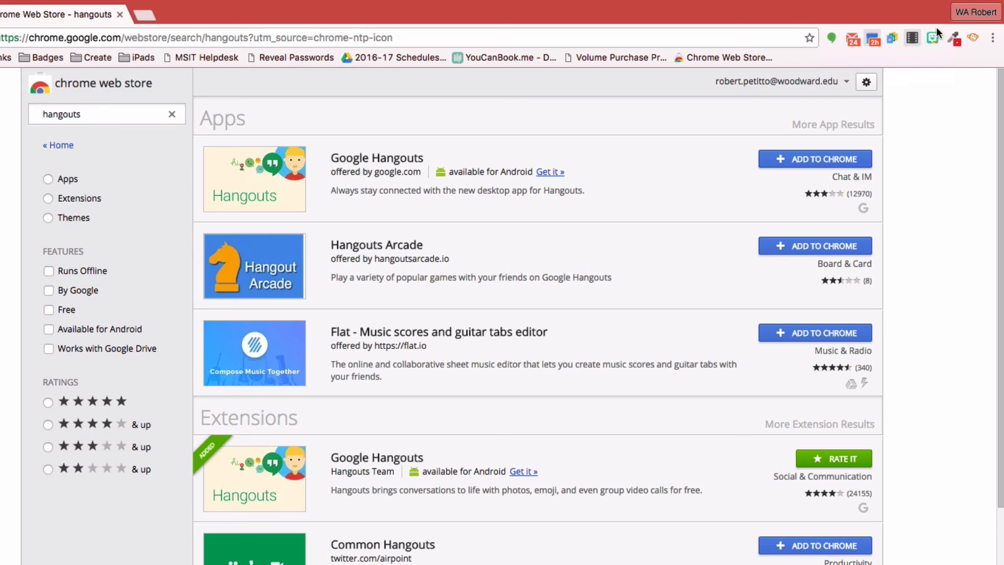
pyautogui.click(833, 38)
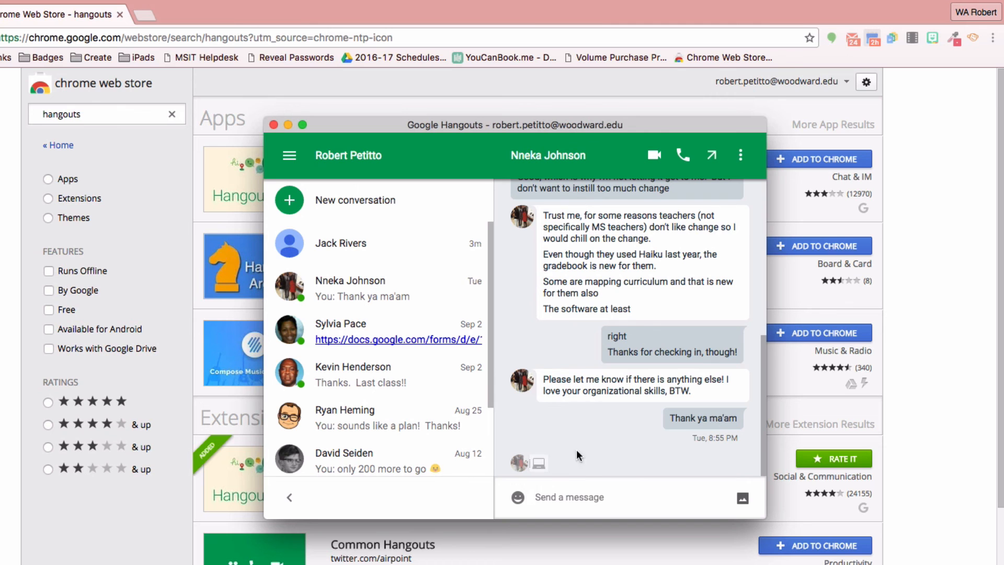
pyautogui.click(287, 125)
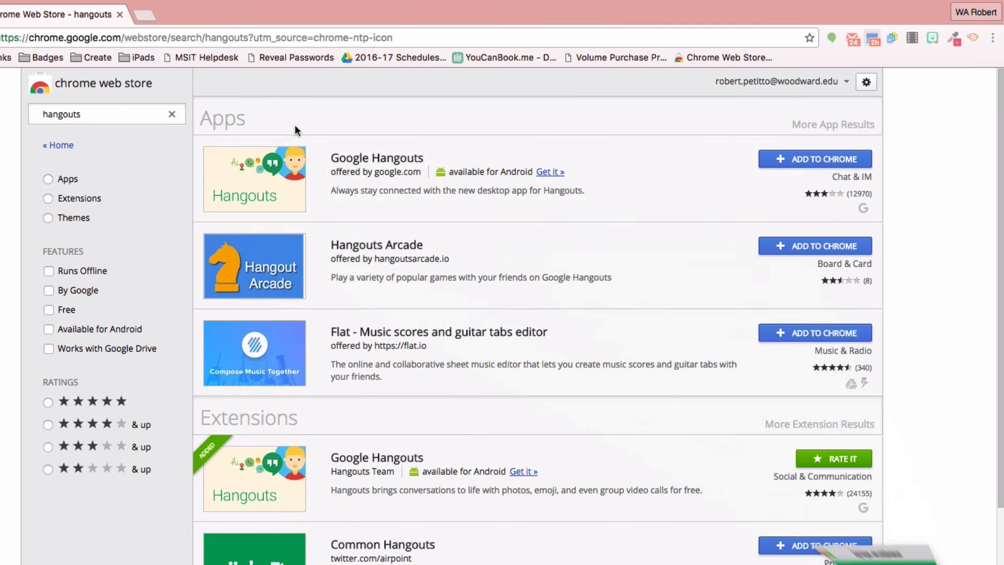